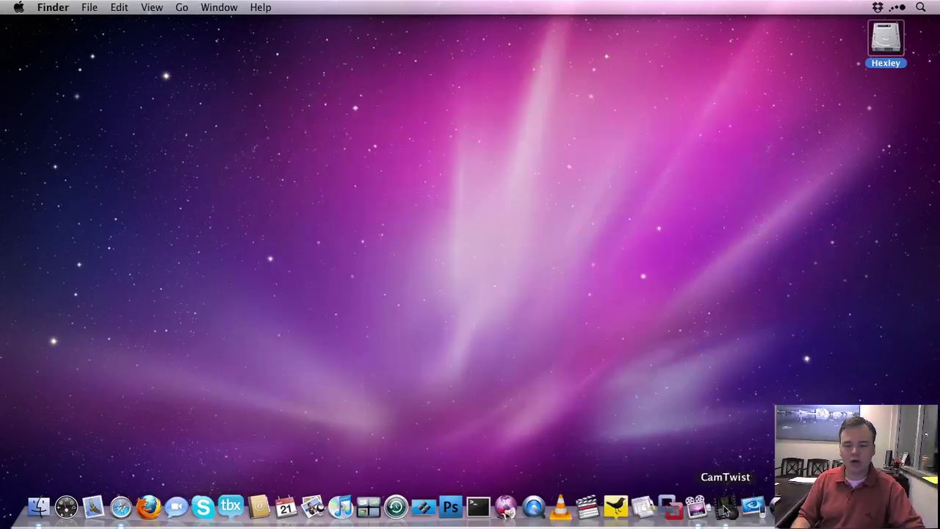
# Step: Launch CamTwist and check its Preferences audio output device, leaving it on Built-in Line Output
pyautogui.click(724, 507)
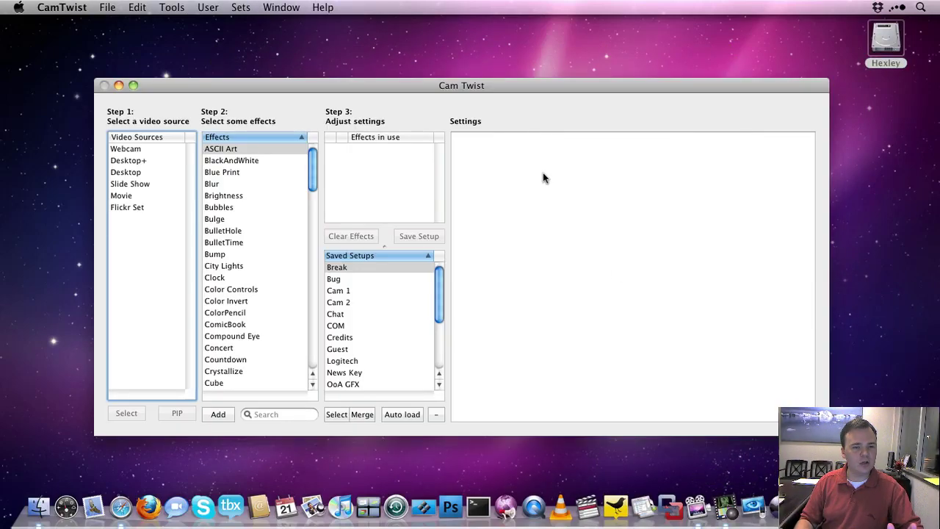
pyautogui.click(62, 7)
pyautogui.click(69, 43)
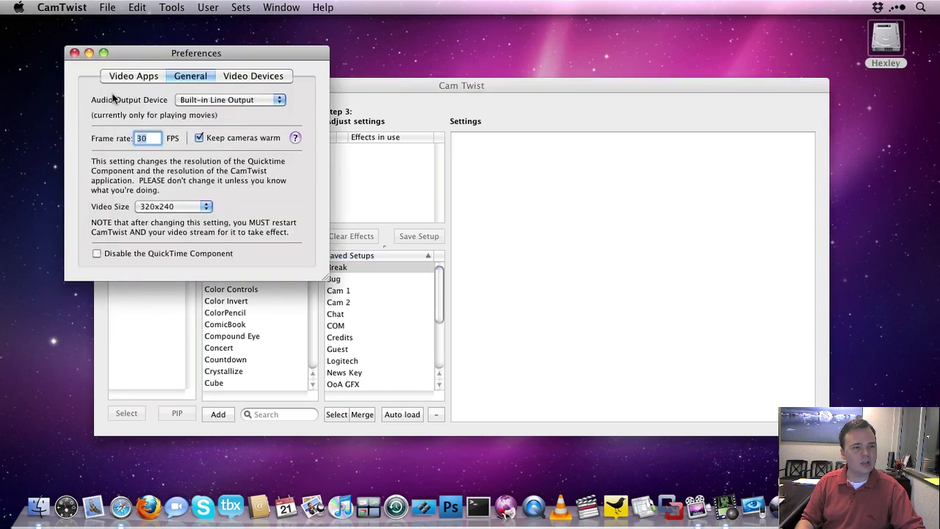
pyautogui.click(212, 101)
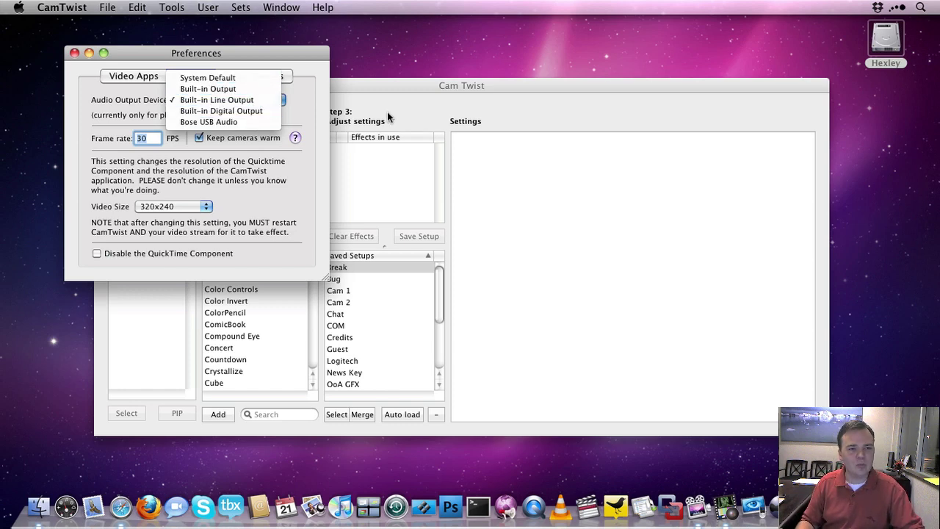
pyautogui.click(321, 105)
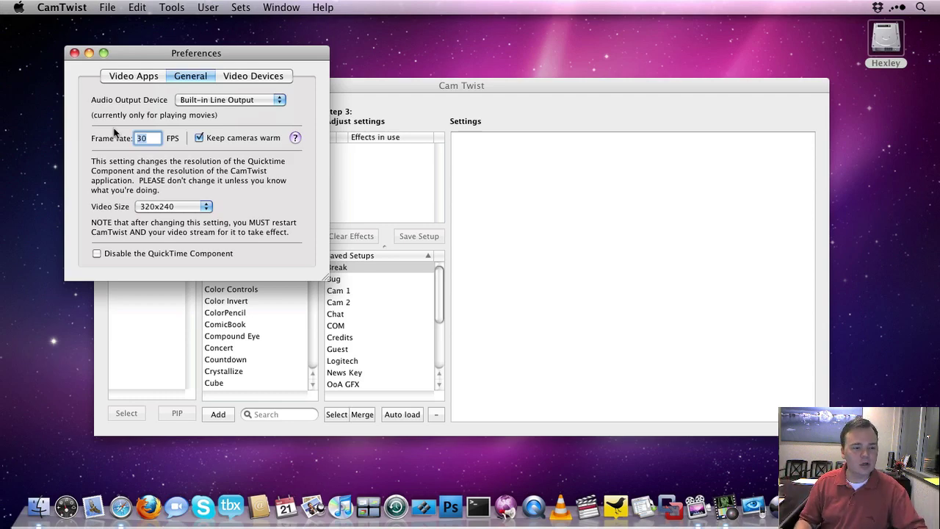
# Step: Download and mount Soundflower-1.5.1.dmg from the Soundflower Google Code downloads list
pyautogui.click(125, 518)
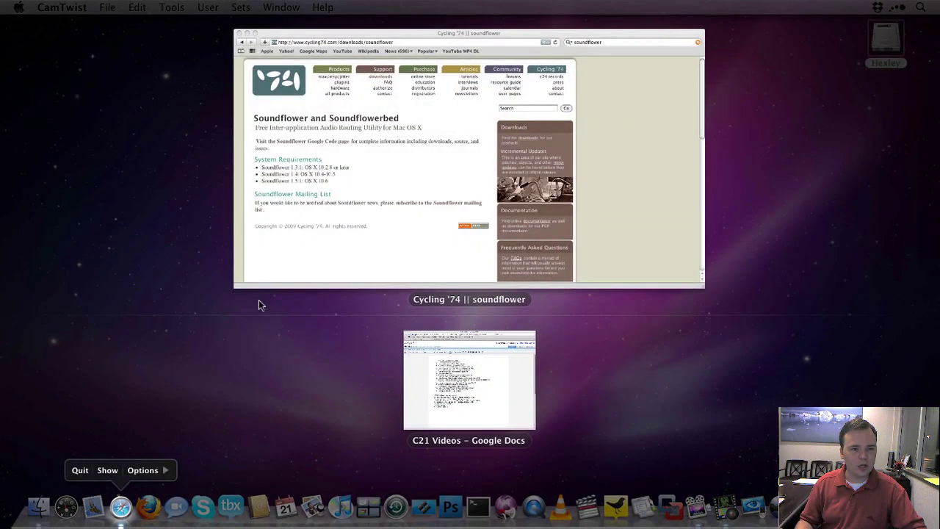
pyautogui.click(346, 267)
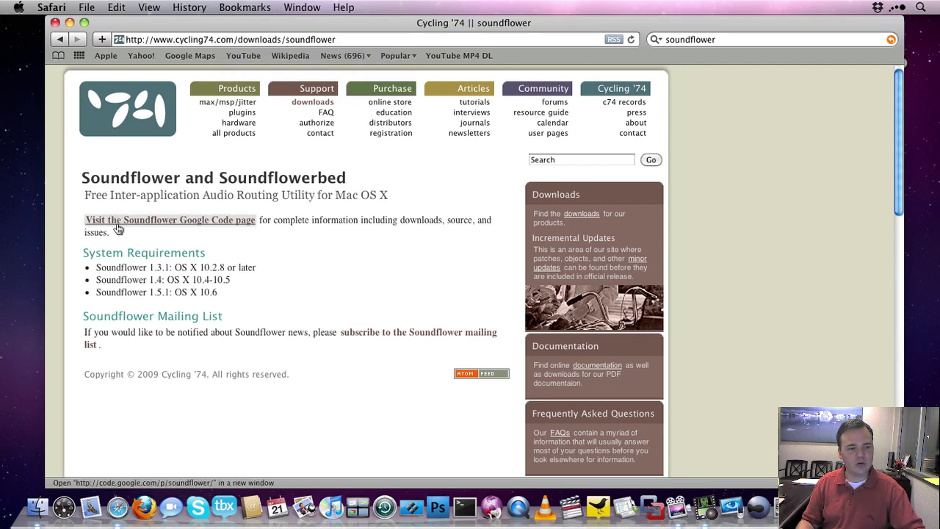
pyautogui.click(210, 220)
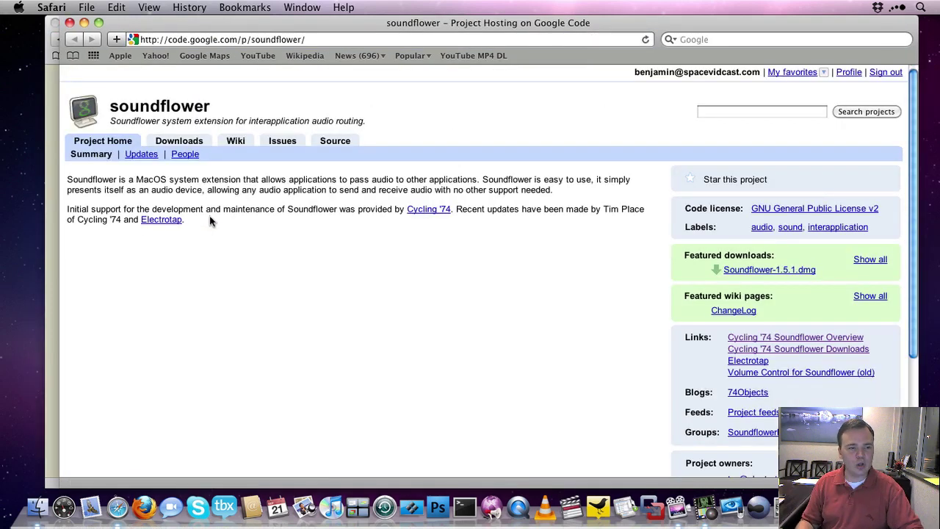
pyautogui.click(173, 142)
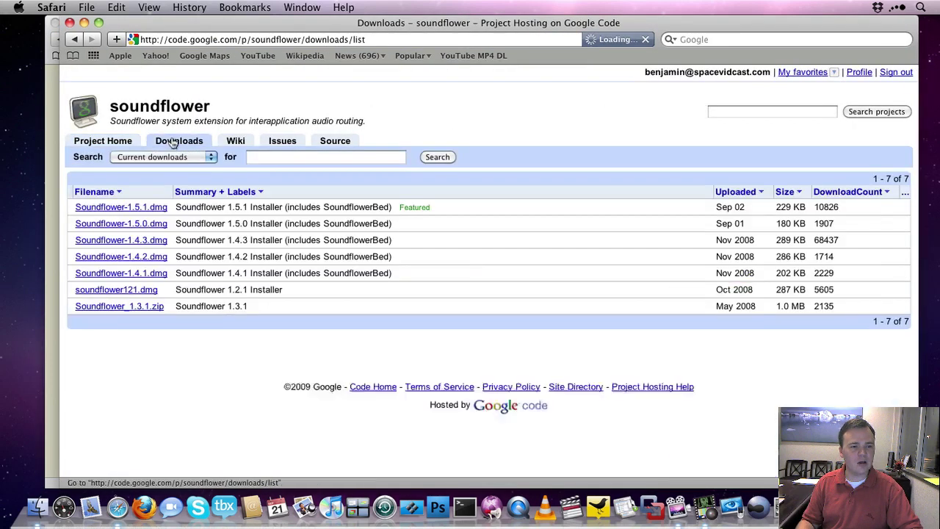
pyautogui.click(154, 209)
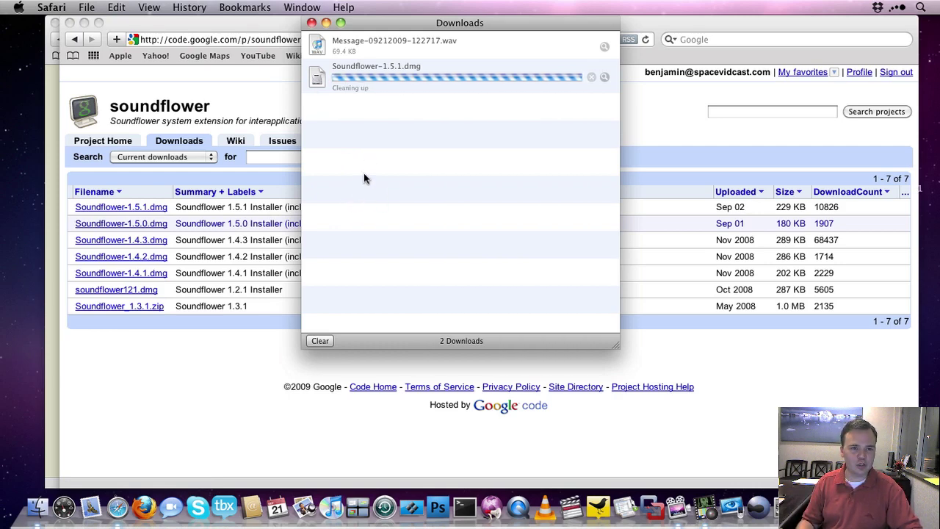
pyautogui.click(256, 188)
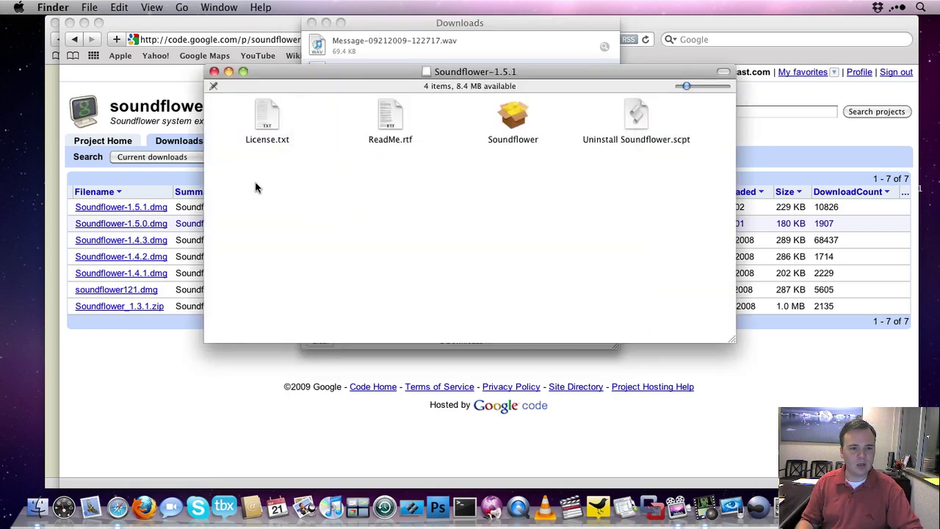
# Step: Launch the Soundflower installer, agree to the license, and choose the Hexley disk as destination
pyautogui.click(523, 117)
pyautogui.doubleClick(523, 117)
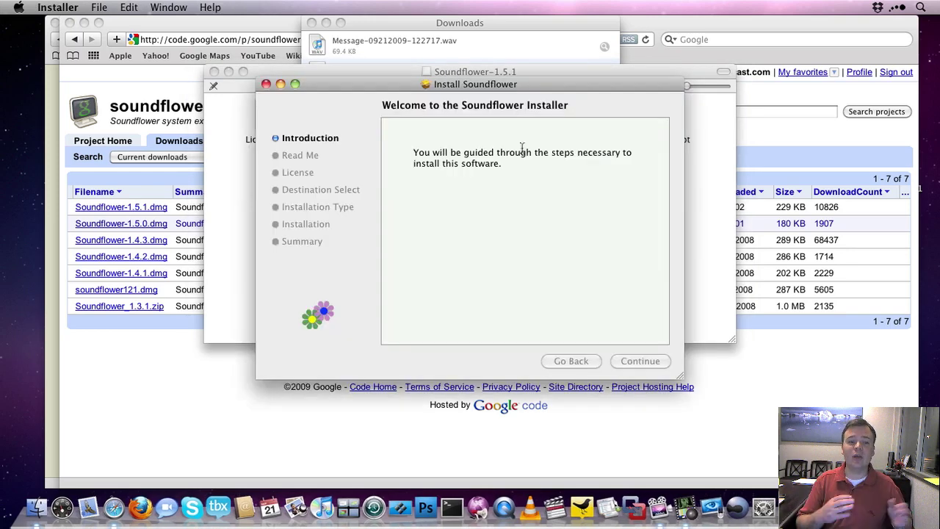
pyautogui.click(650, 361)
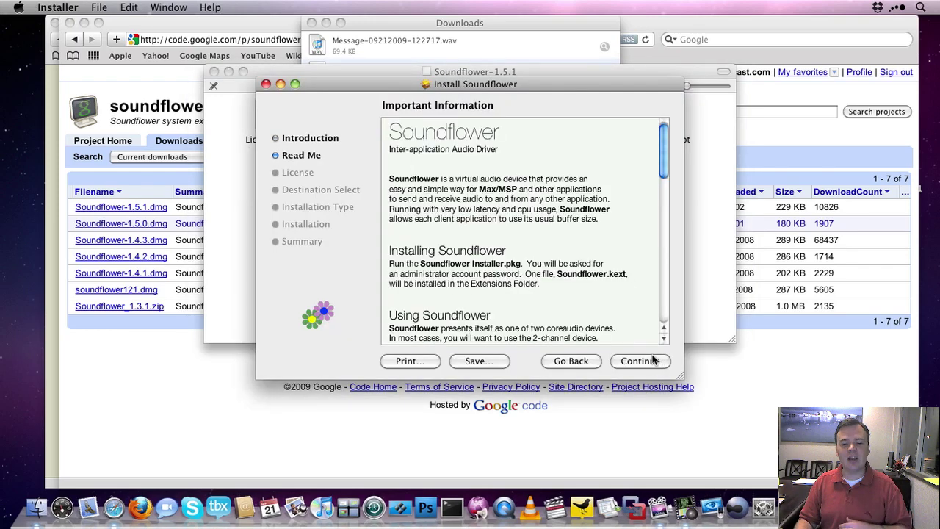
pyautogui.click(650, 360)
pyautogui.click(650, 361)
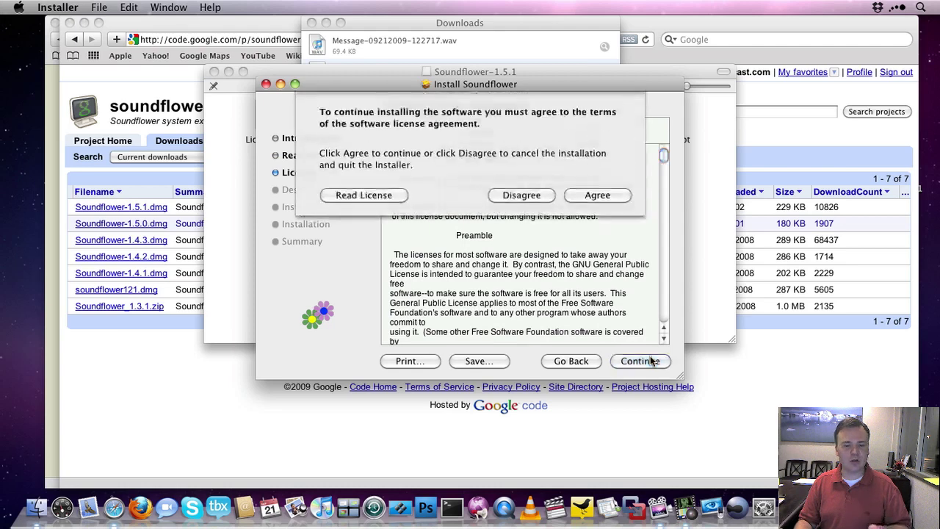
pyautogui.click(592, 193)
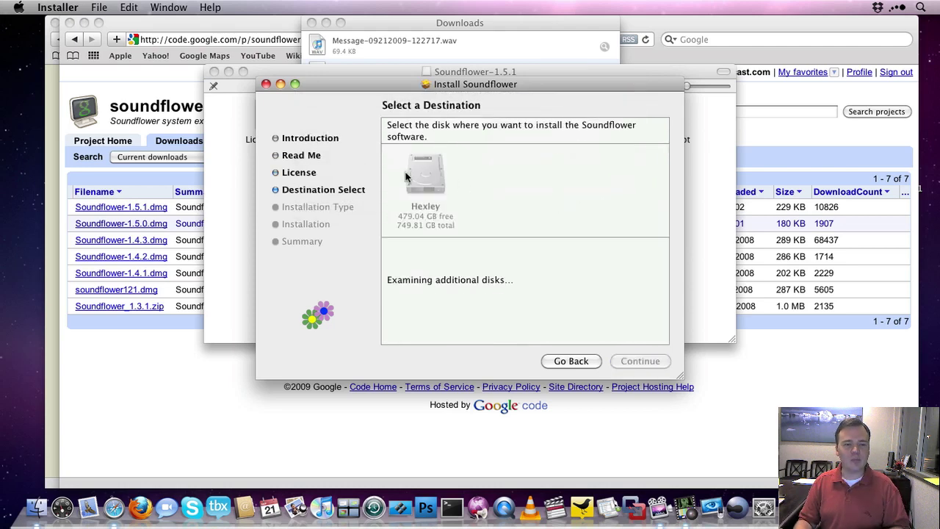
pyautogui.click(412, 176)
pyautogui.click(643, 364)
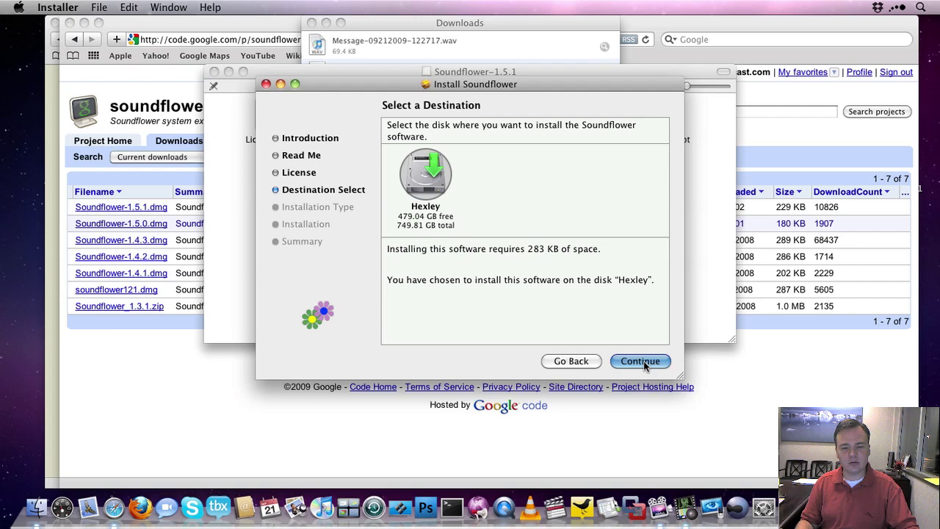
# Step: Start the Soundflower install and authenticate with the administrator password
pyautogui.click(640, 361)
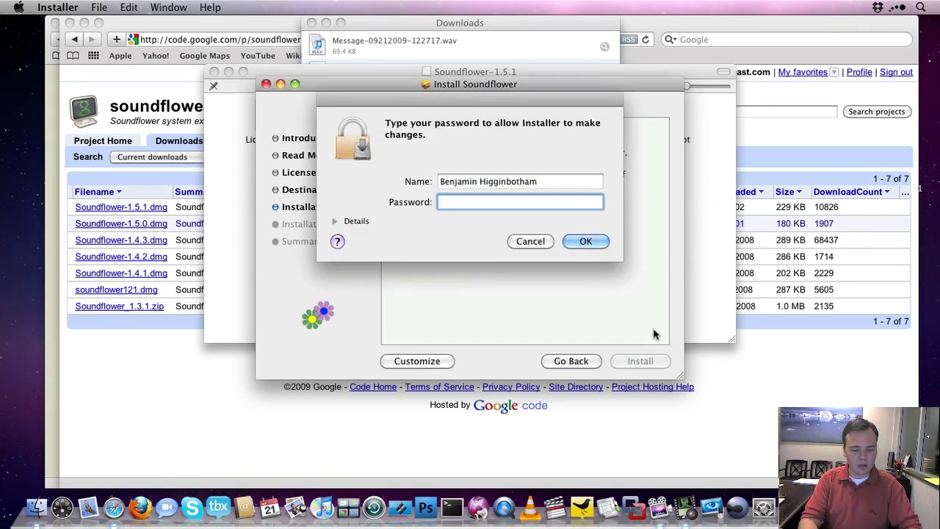
pyautogui.write('••••••••')
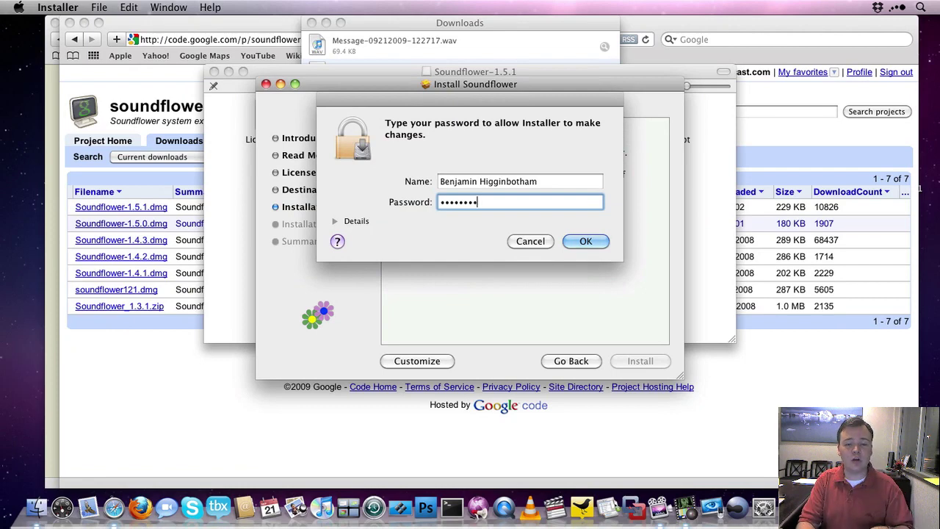
pyautogui.press('Return')
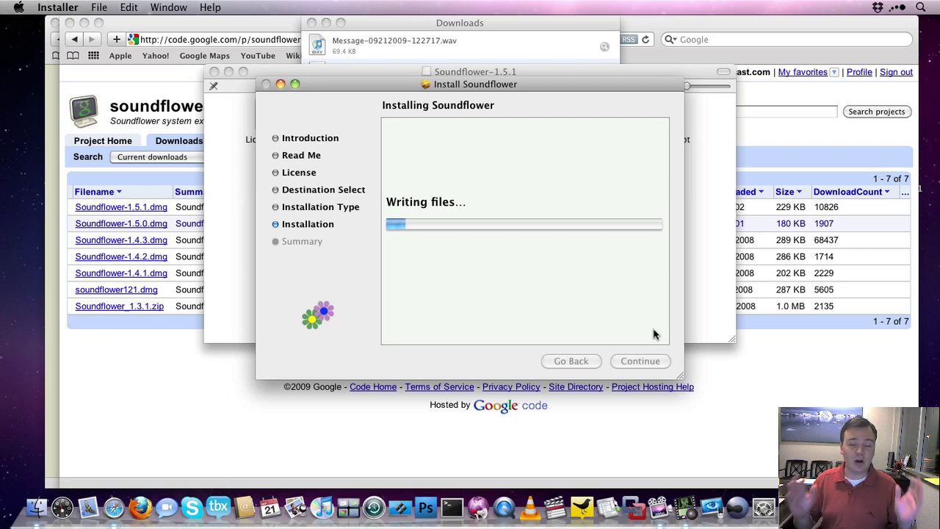
# Step: Close the Soundflower disk window and Safari downloads, then close the installer after success
pyautogui.click(686, 259)
pyautogui.press('super+w')
pyautogui.click(811, 380)
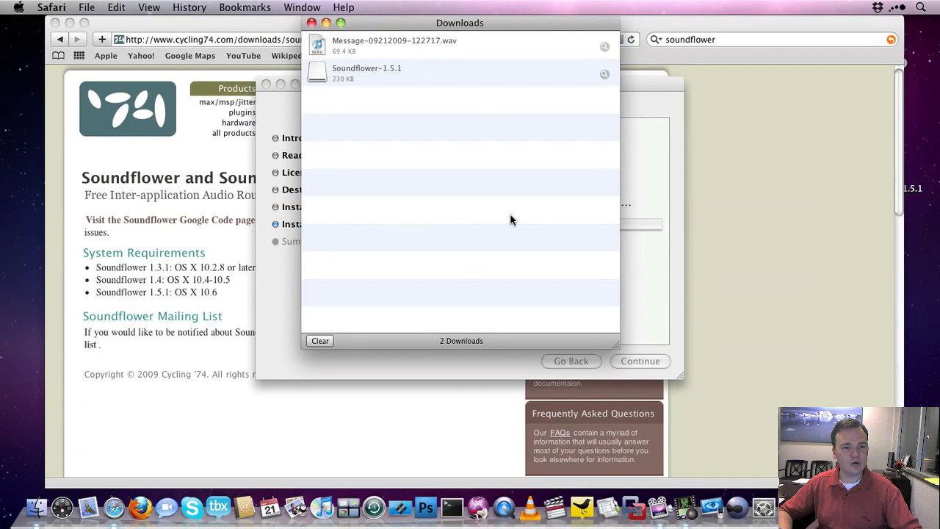
pyautogui.click(320, 340)
pyautogui.press('super+w')
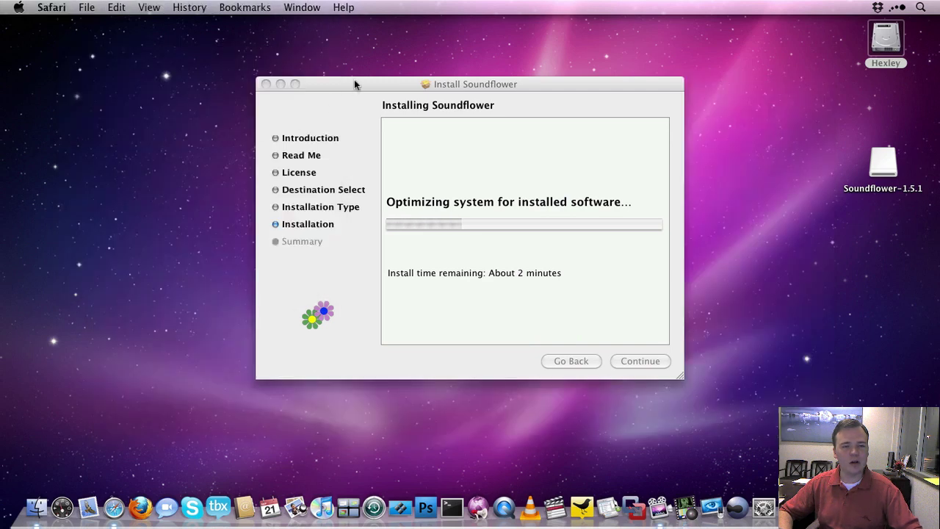
pyautogui.moveTo(354, 79); pyautogui.dragTo(353, 56)
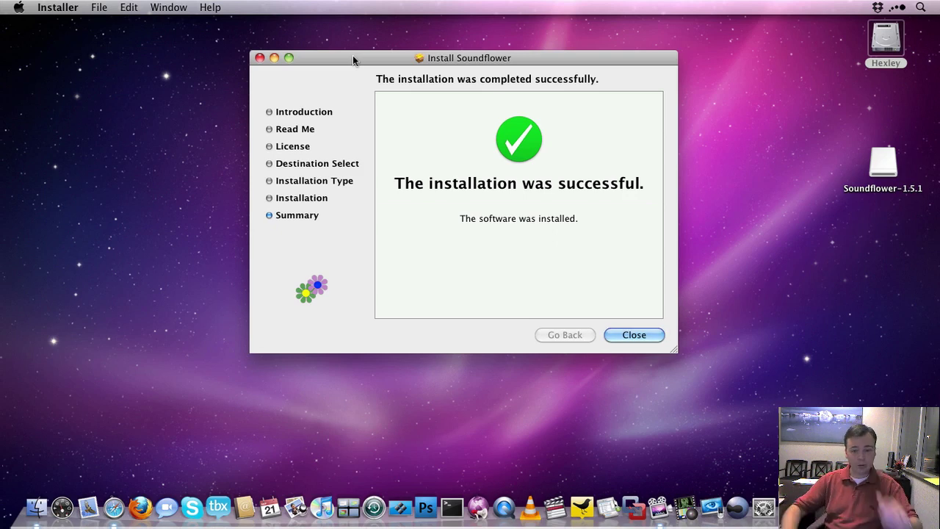
pyautogui.click(657, 335)
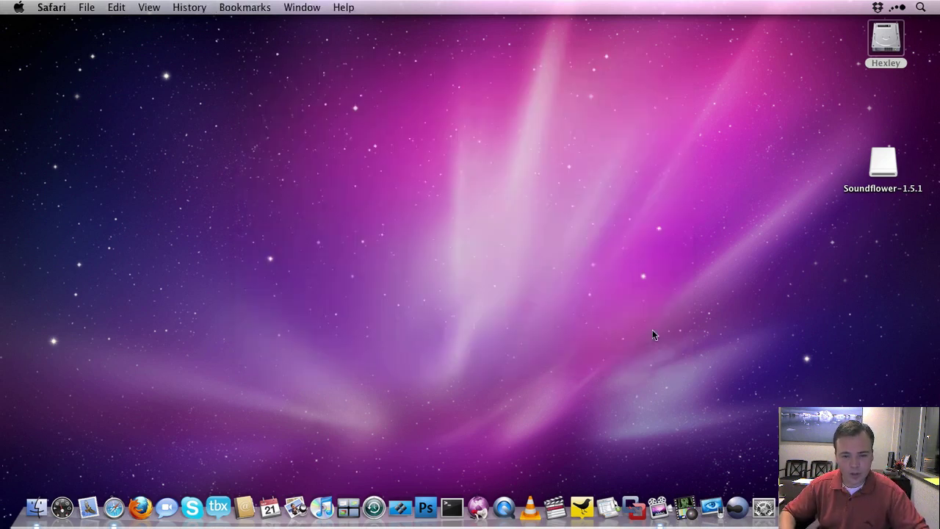
# Step: Set the Audio Output Device to Soundflower (2ch) in CamTwist's General preferences
pyautogui.click(652, 326)
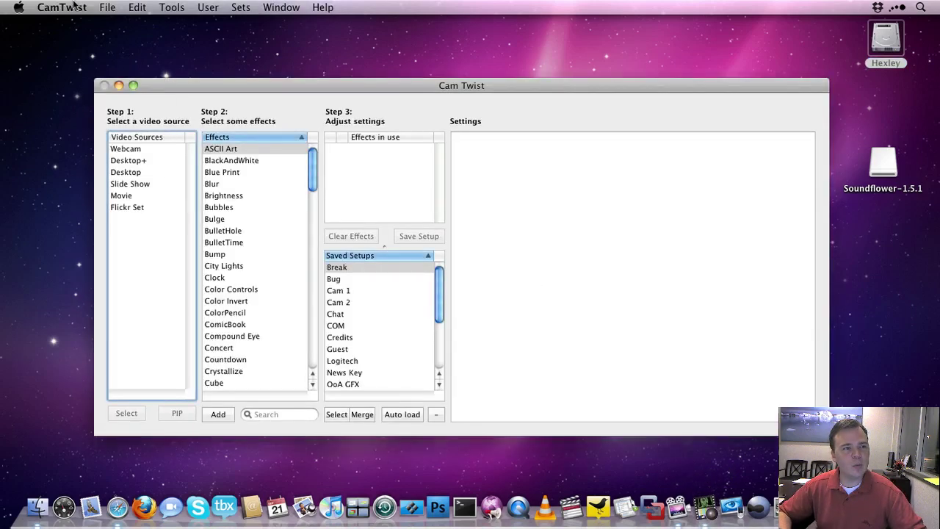
pyautogui.click(73, 7)
pyautogui.click(80, 48)
pyautogui.click(73, 7)
pyautogui.click(80, 47)
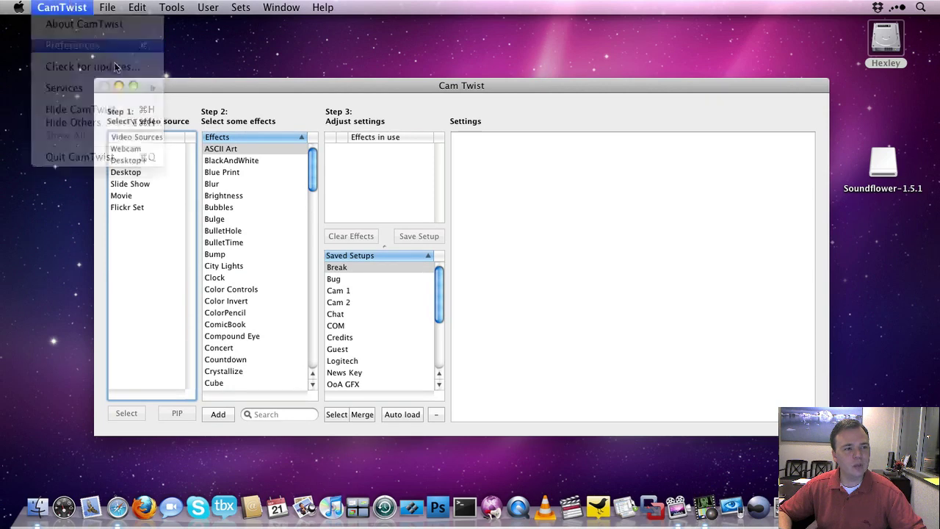
pyautogui.click(189, 78)
pyautogui.click(210, 103)
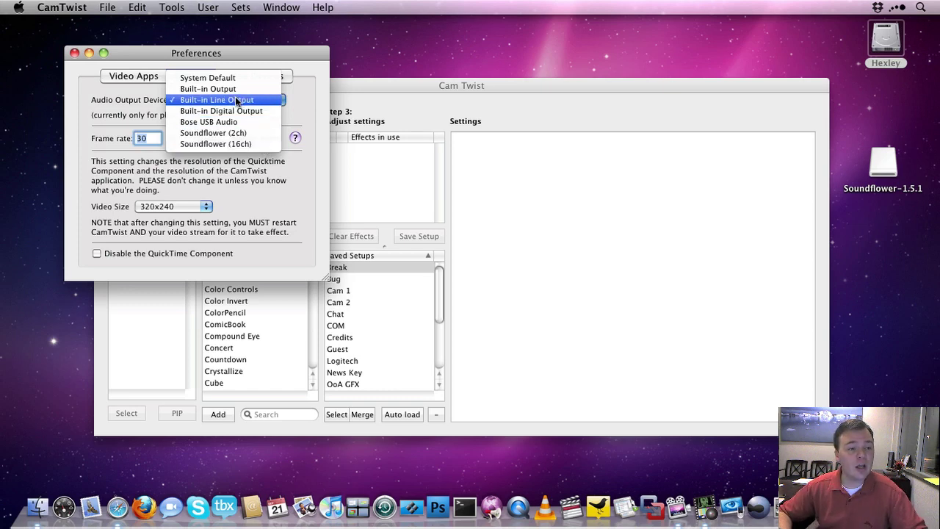
pyautogui.click(258, 134)
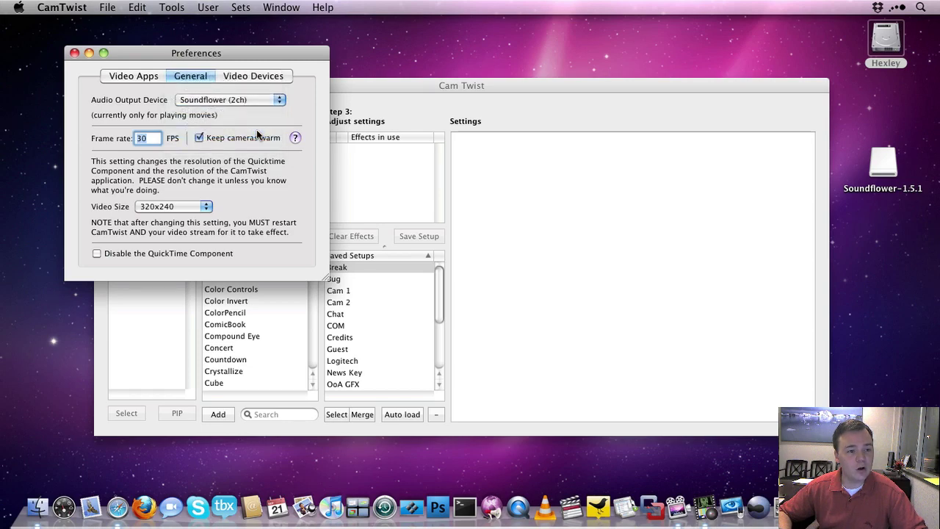
# Step: Load ustream.tv in a new Safari tab
pyautogui.click(117, 507)
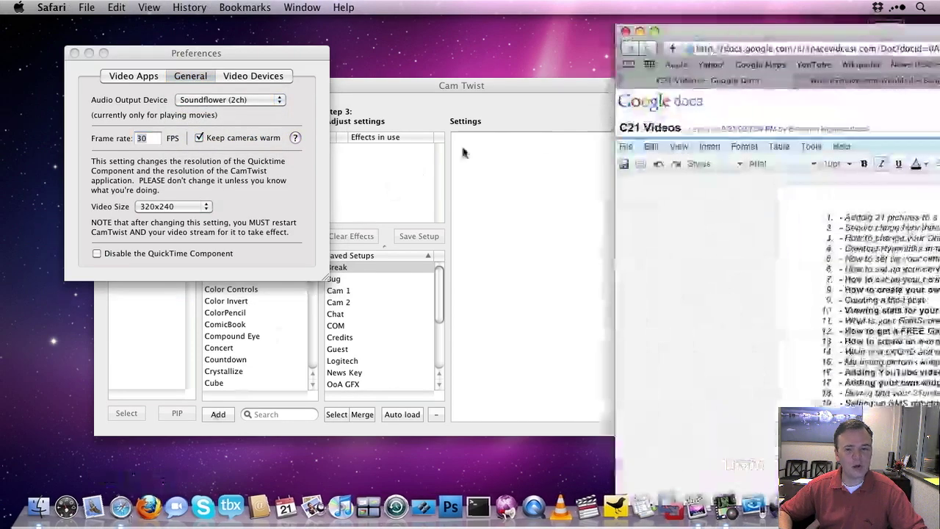
pyautogui.moveTo(841, 37); pyautogui.dragTo(723, 36)
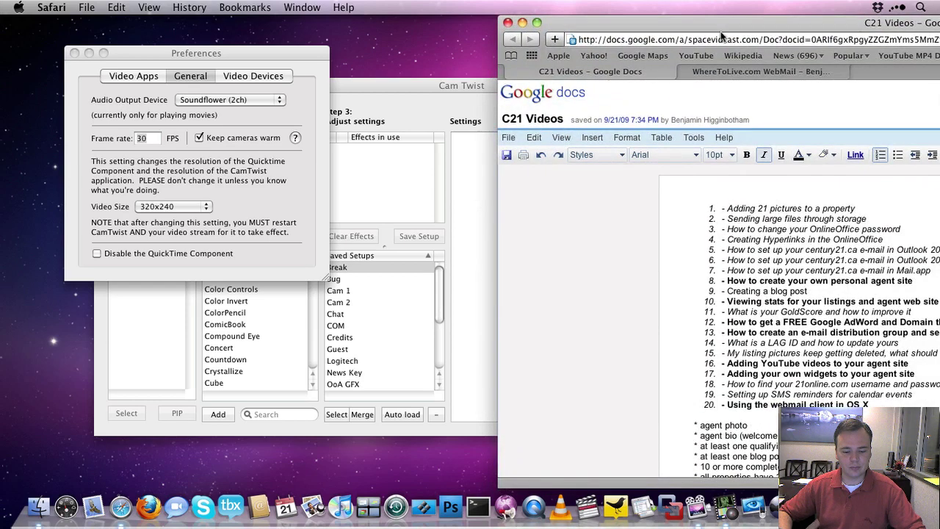
pyautogui.press('super+t')
pyautogui.click(537, 23)
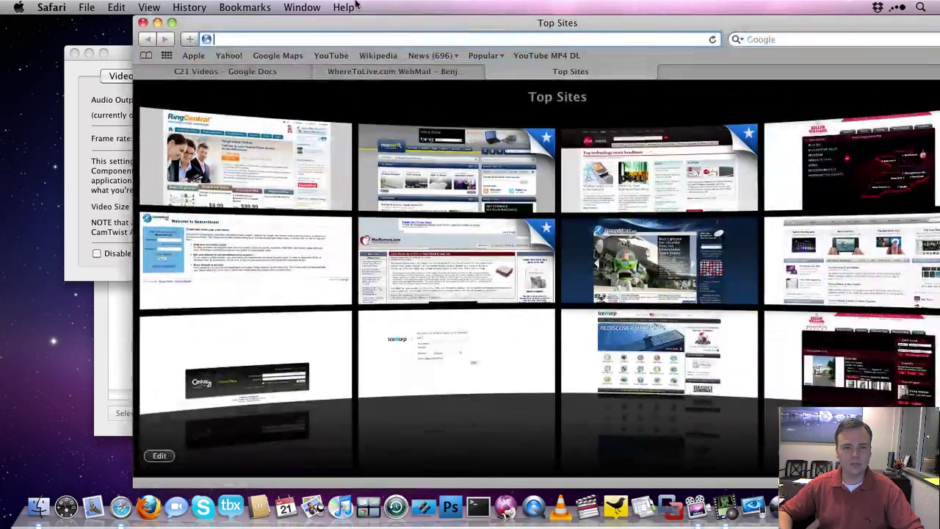
pyautogui.write('ustream.tv')
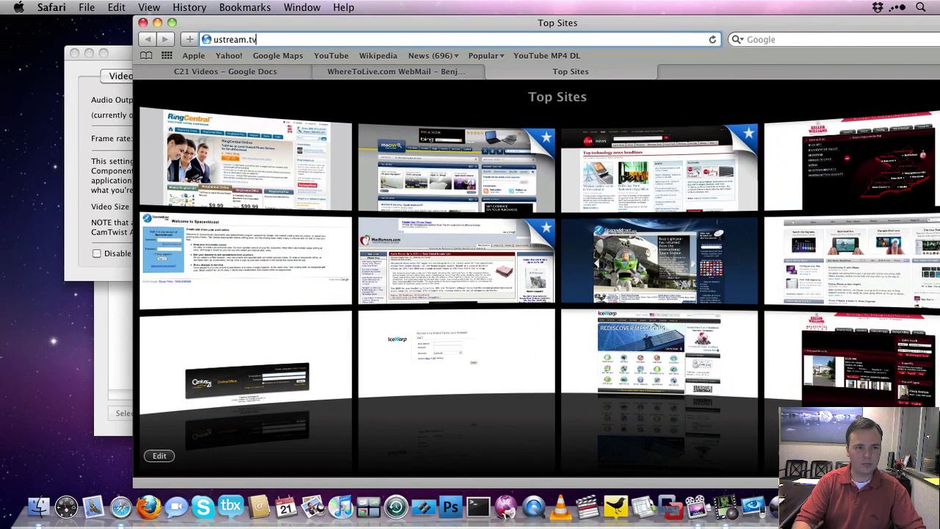
pyautogui.press('Return')
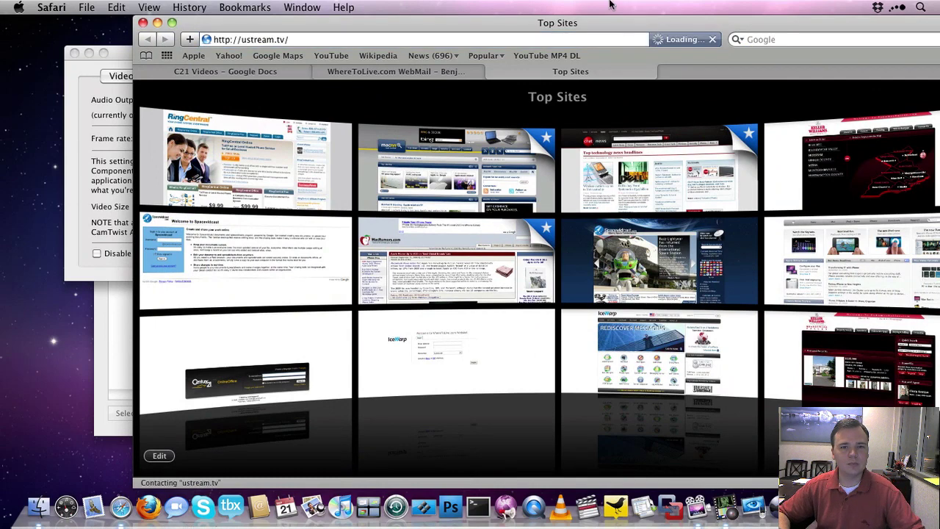
pyautogui.moveTo(610, 24); pyautogui.dragTo(547, 10)
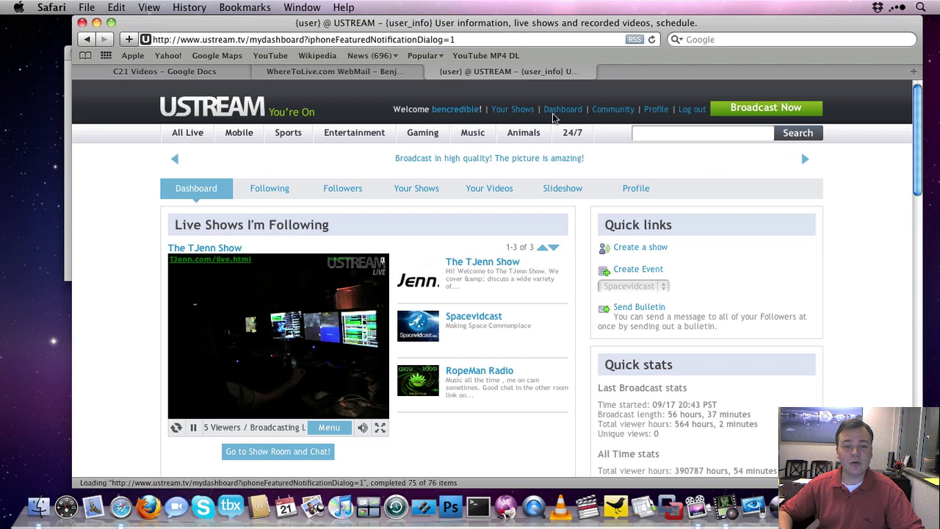
# Step: Launch the live broadcaster for the Bencredible show and move it to the right
pyautogui.click(512, 110)
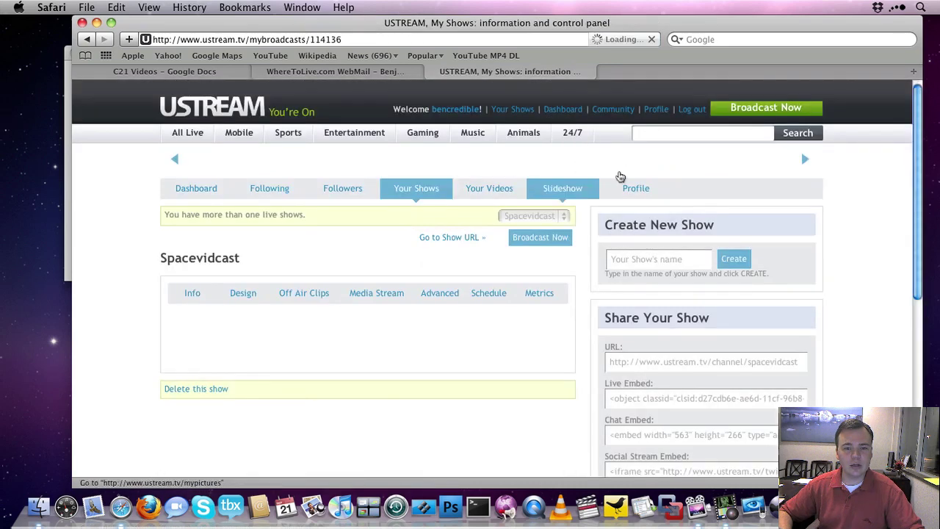
pyautogui.click(541, 218)
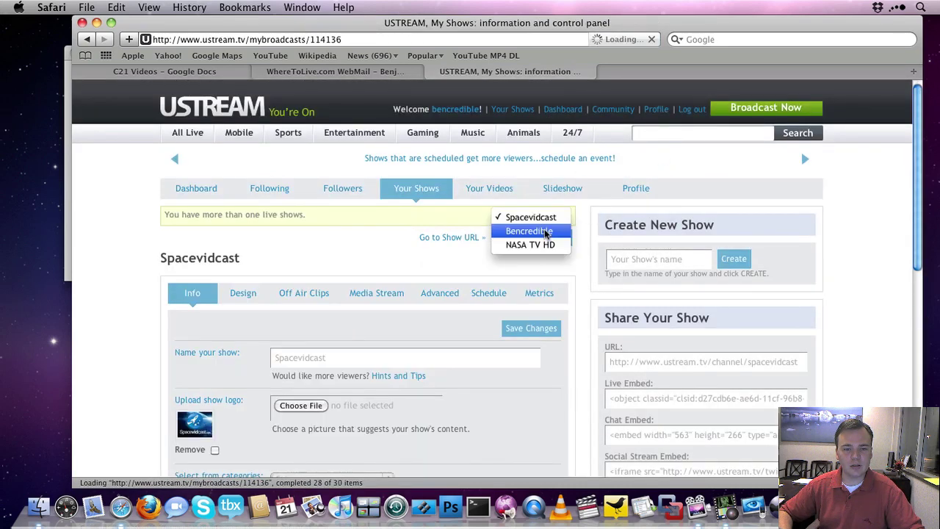
pyautogui.click(532, 230)
pyautogui.click(547, 238)
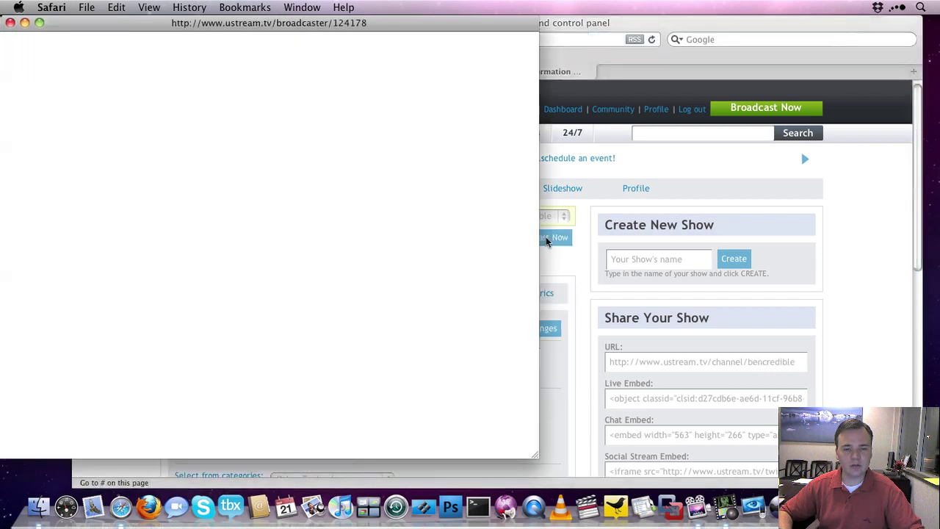
pyautogui.doubleClick(598, 22)
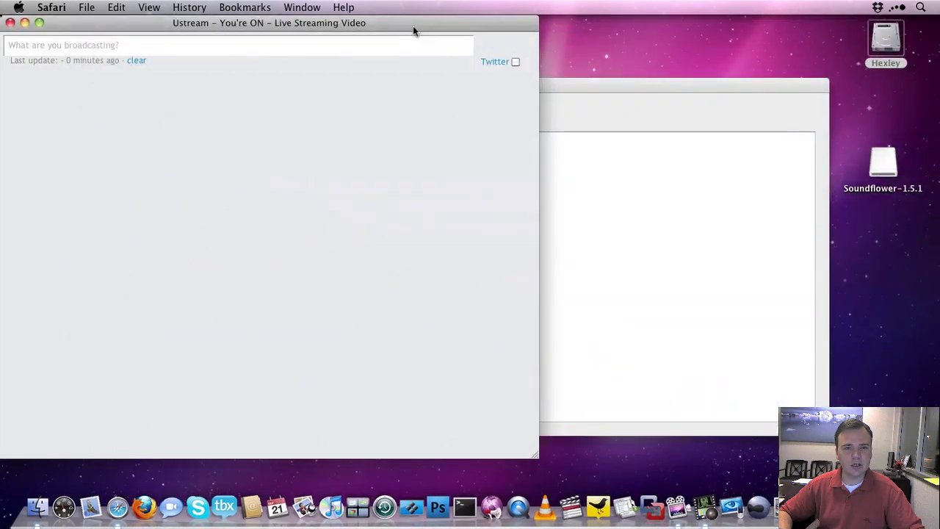
pyautogui.moveTo(414, 23); pyautogui.dragTo(709, 76)
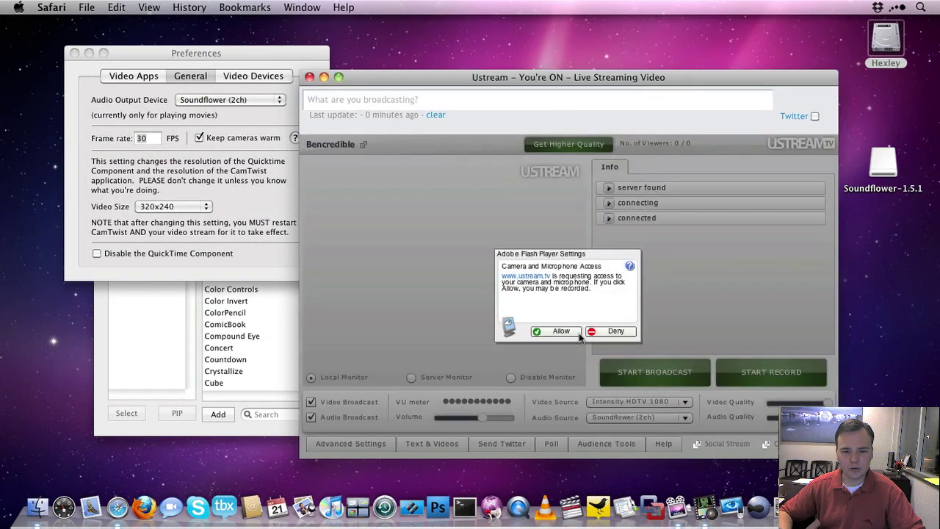
# Step: Allow Flash camera and microphone access and keep Soundflower (2ch) as the broadcaster's audio source
pyautogui.click(558, 332)
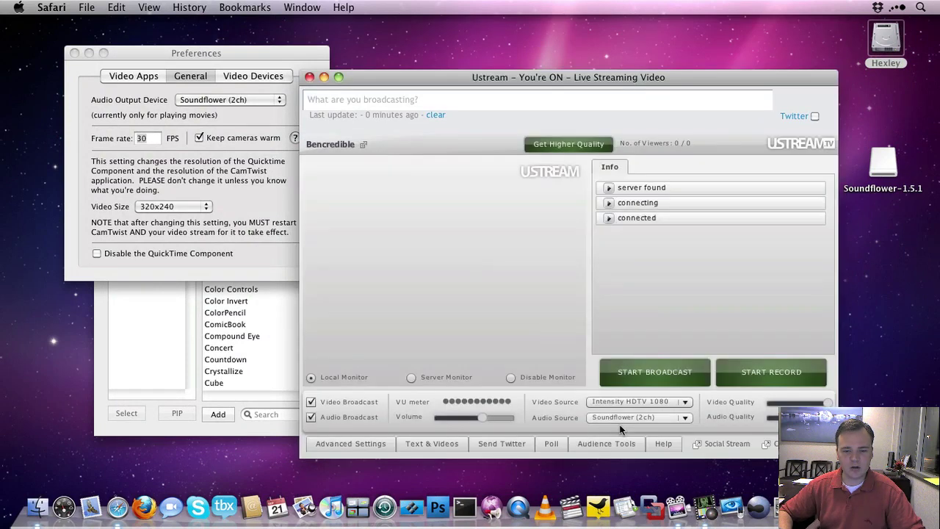
pyautogui.click(637, 417)
pyautogui.click(631, 378)
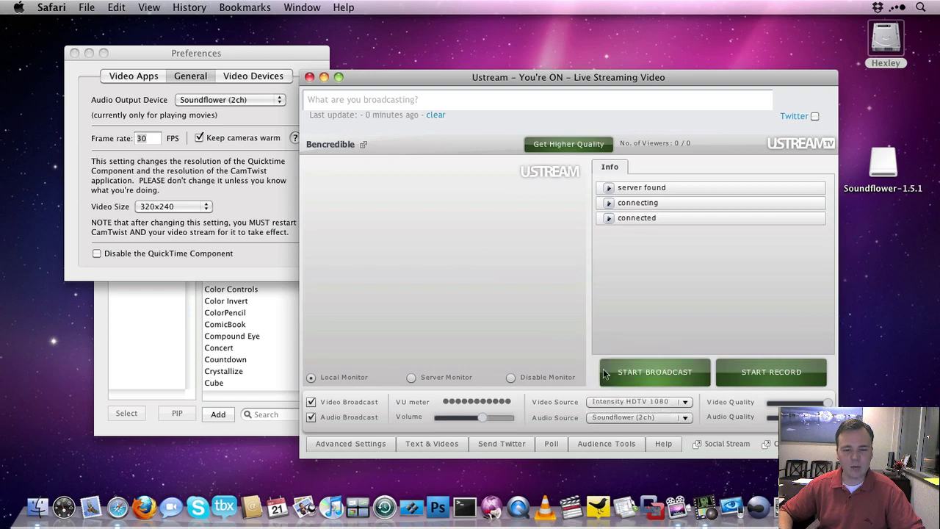
pyautogui.click(103, 114)
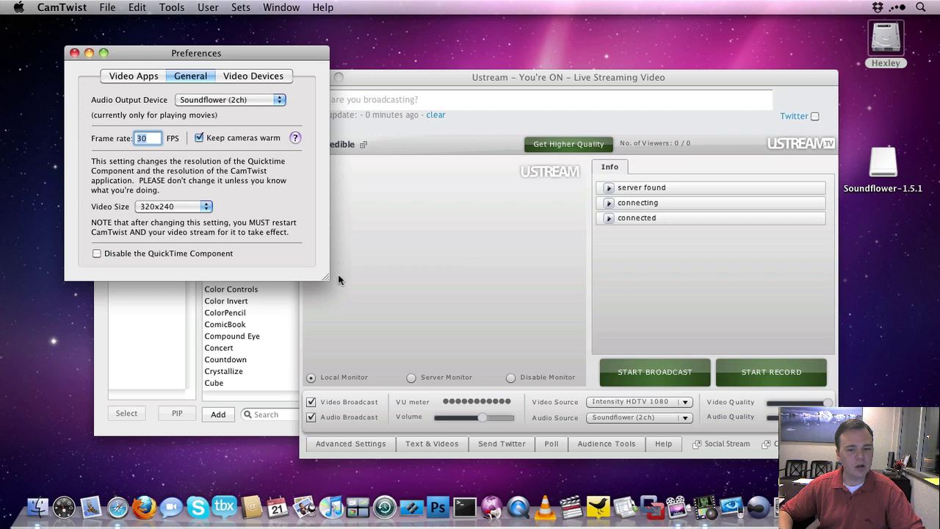
pyautogui.click(565, 418)
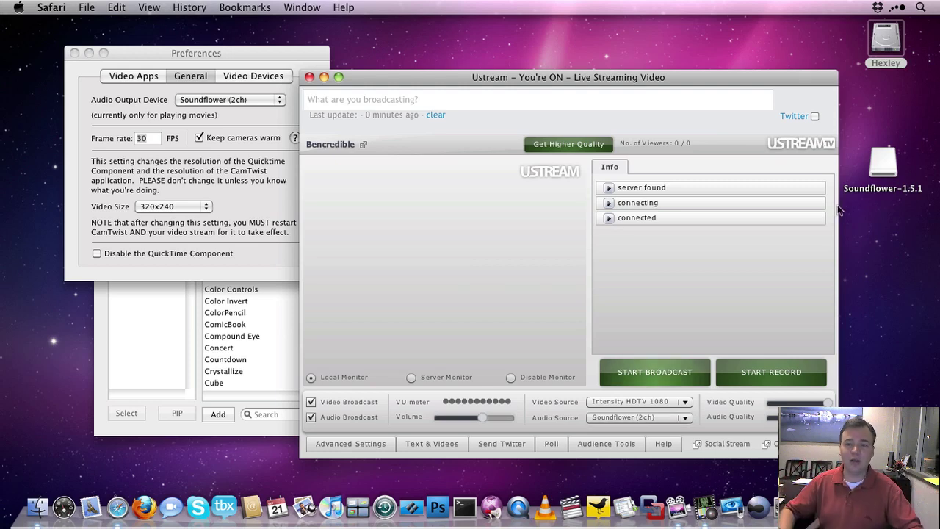
# Step: Launch Soundflowerbed from Hexley > Applications > Soundflower and close the Finder window
pyautogui.doubleClick(881, 37)
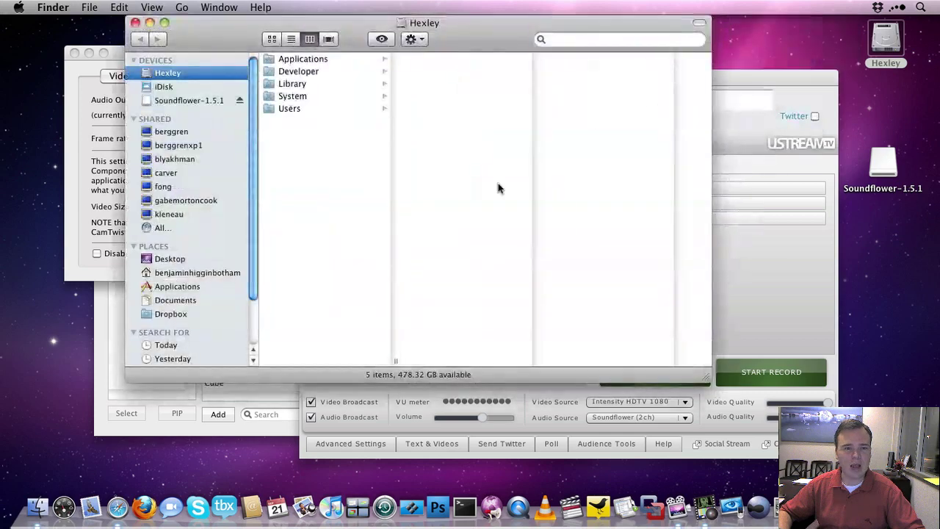
pyautogui.click(168, 288)
pyautogui.scroll(-10, 328, 281)
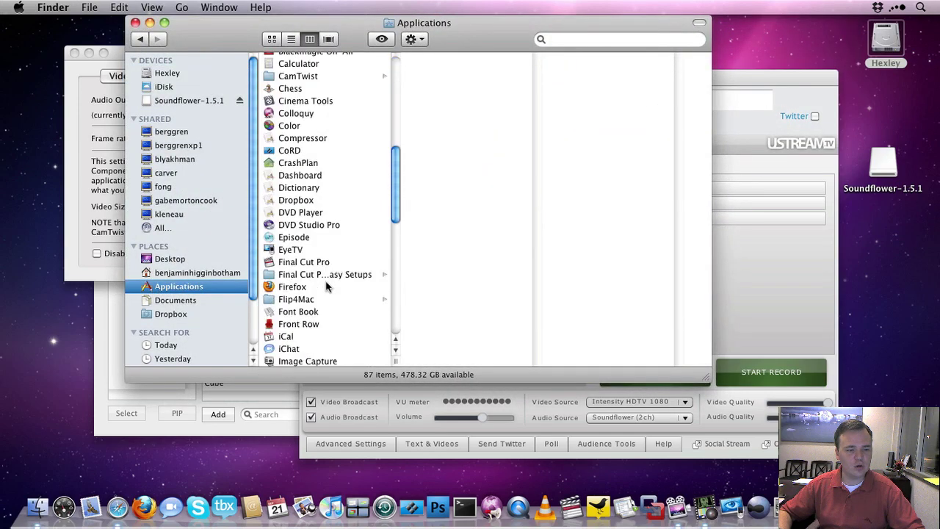
pyautogui.press('s')
pyautogui.scroll(-3, 327, 286)
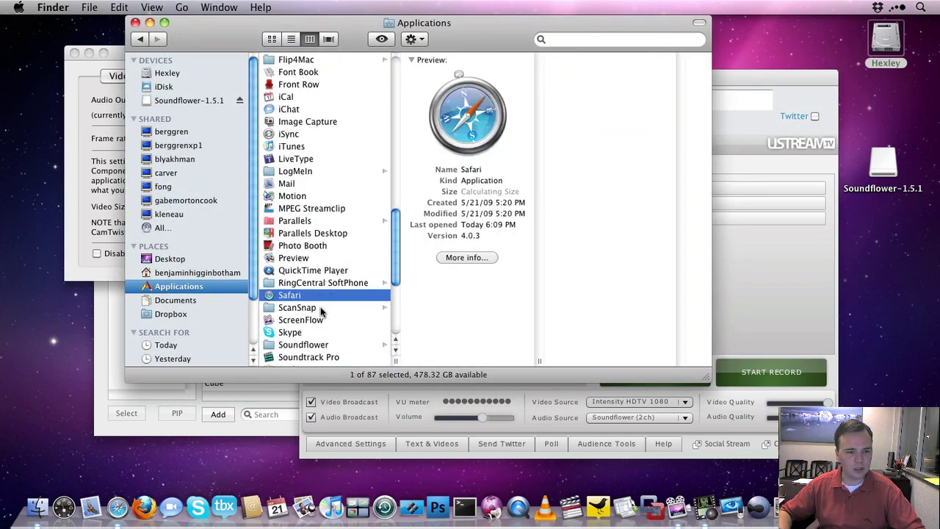
pyautogui.click(332, 344)
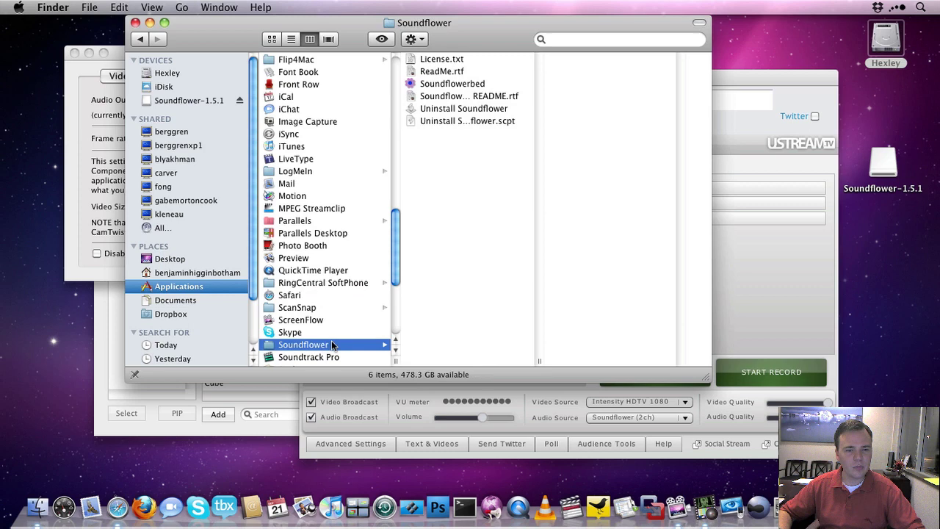
pyautogui.click(477, 86)
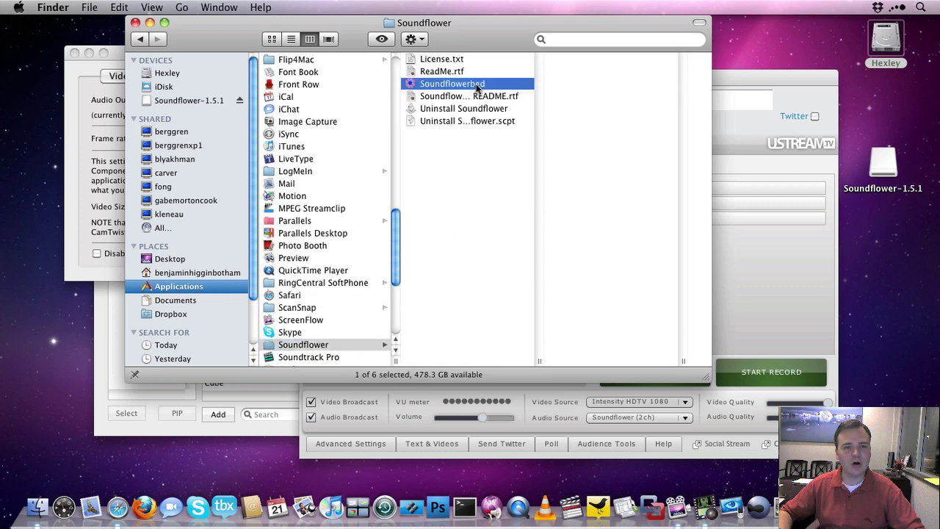
pyautogui.click(135, 23)
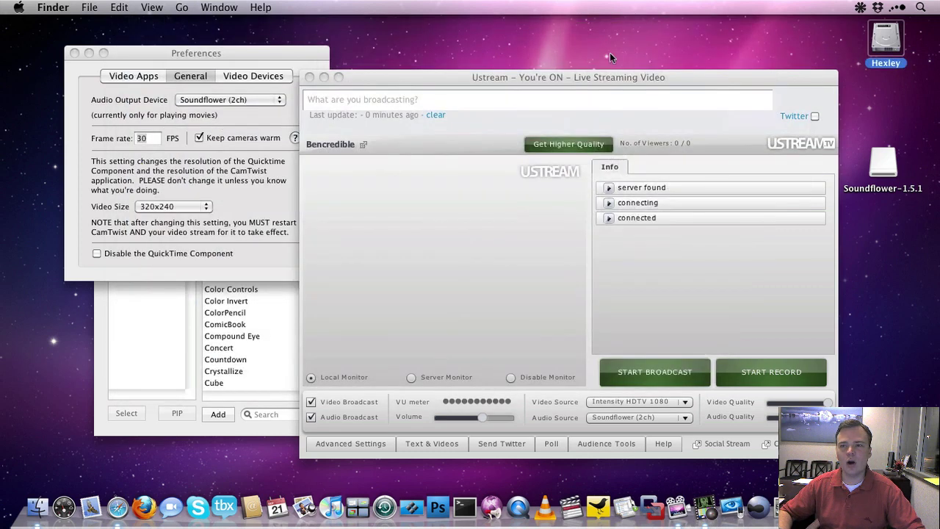
# Step: Confirm Soundflowerbed routes Soundflower (2ch) to Bose USB Audio, leaving it unchanged
pyautogui.click(861, 8)
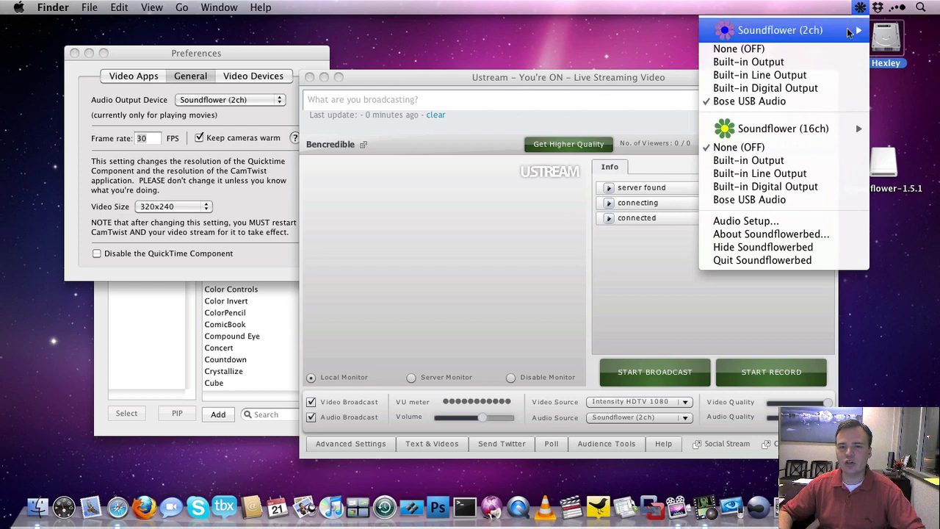
pyautogui.moveTo(842, 42)
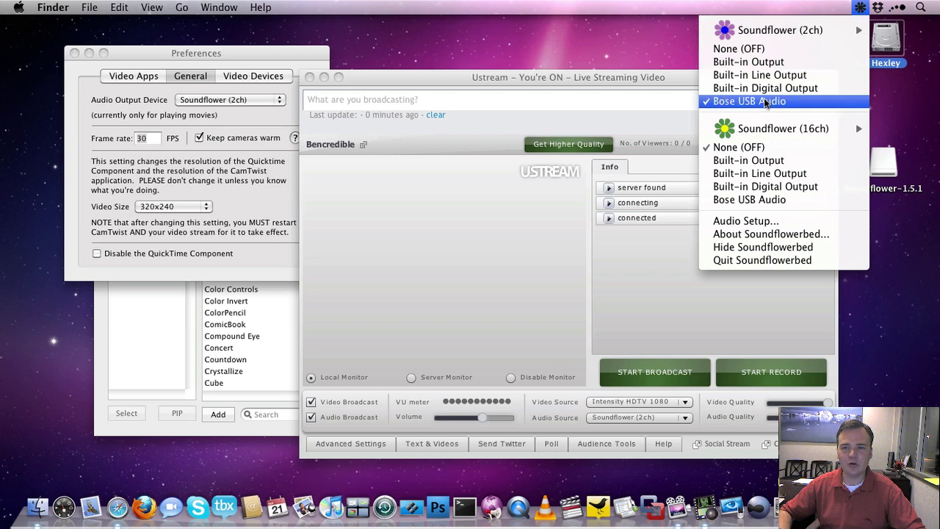
pyautogui.click(578, 38)
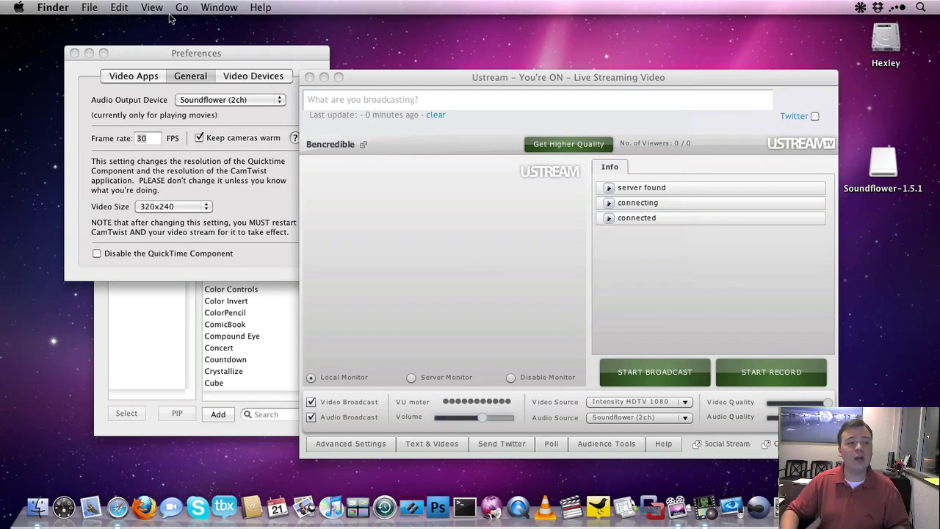
# Step: Reposition the Preferences and broadcaster windows, then hide Safari to reveal CamTwist's main window
pyautogui.moveTo(159, 52); pyautogui.dragTo(129, 45)
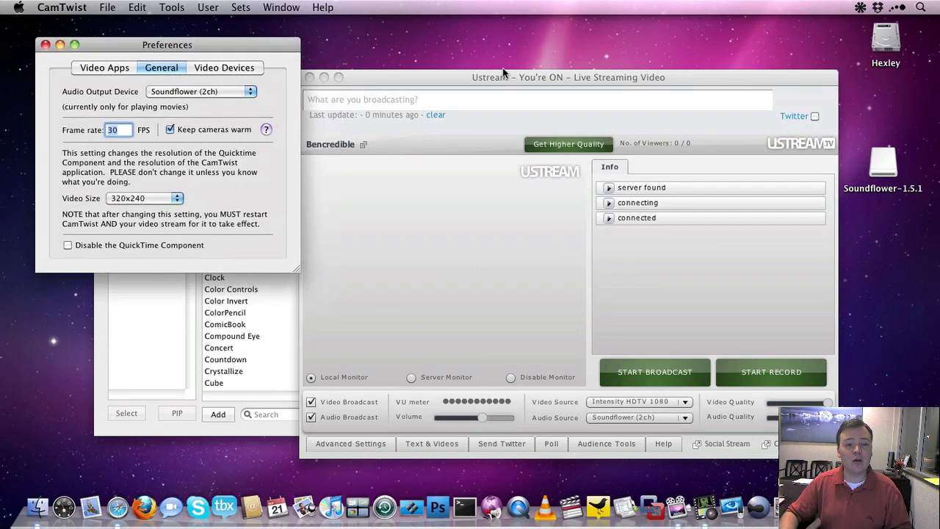
pyautogui.moveTo(504, 77); pyautogui.dragTo(512, 68)
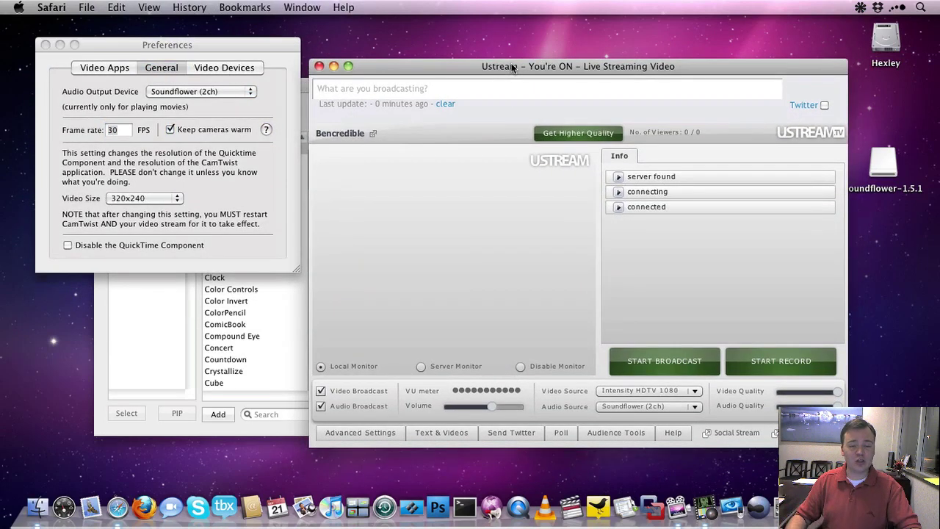
pyautogui.press('super+h')
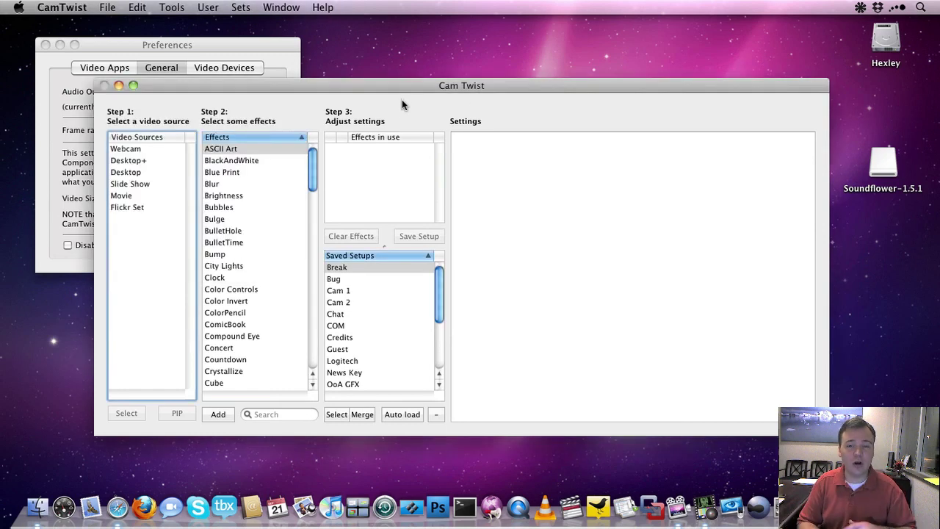